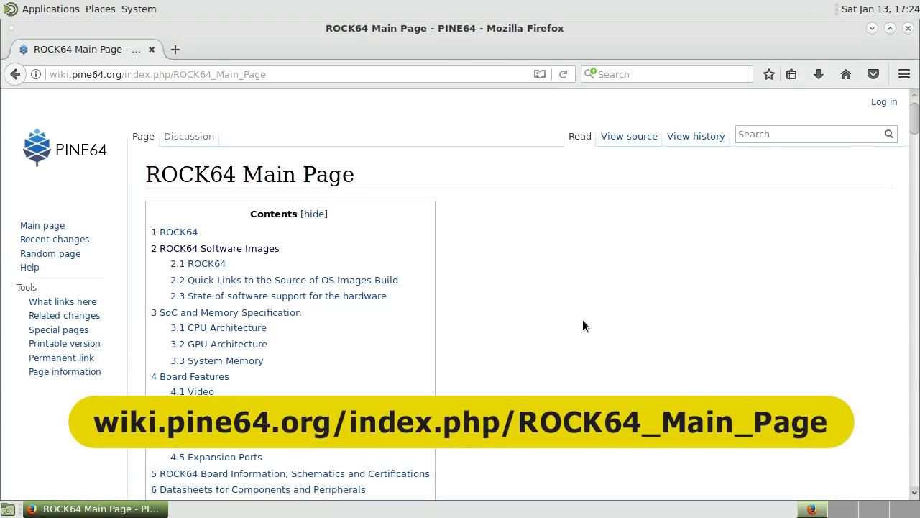
Go to the ROCK64 Software Images section of the wiki page and open the Debian (microSD Boot) image entry.
left_click(246, 248)
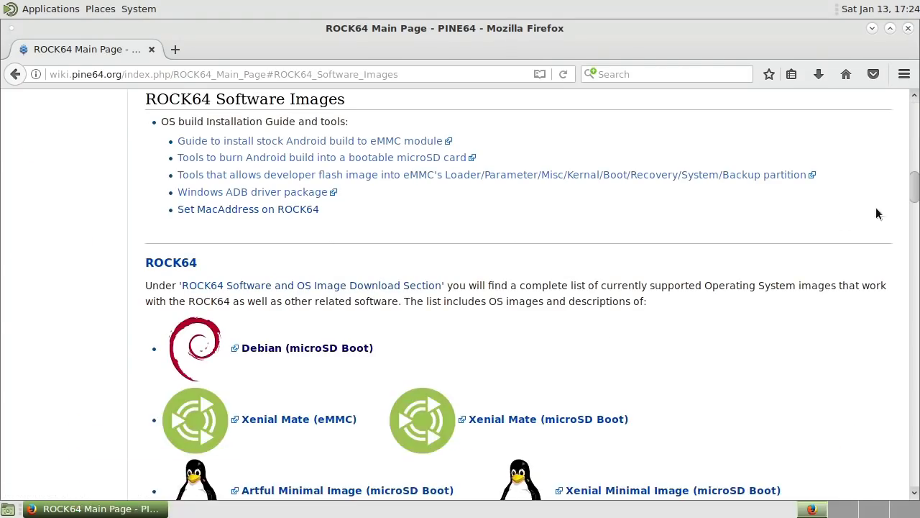
mouse_move(915, 188)
left_mouse_down()
mouse_move(911, 257)
mouse_move(901, 225)
mouse_move(907, 196)
left_mouse_up()
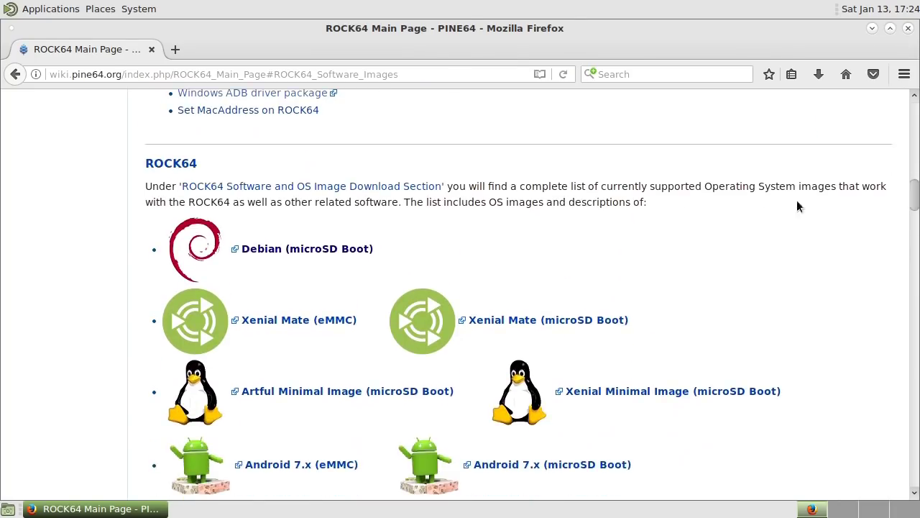
left_click(308, 249)
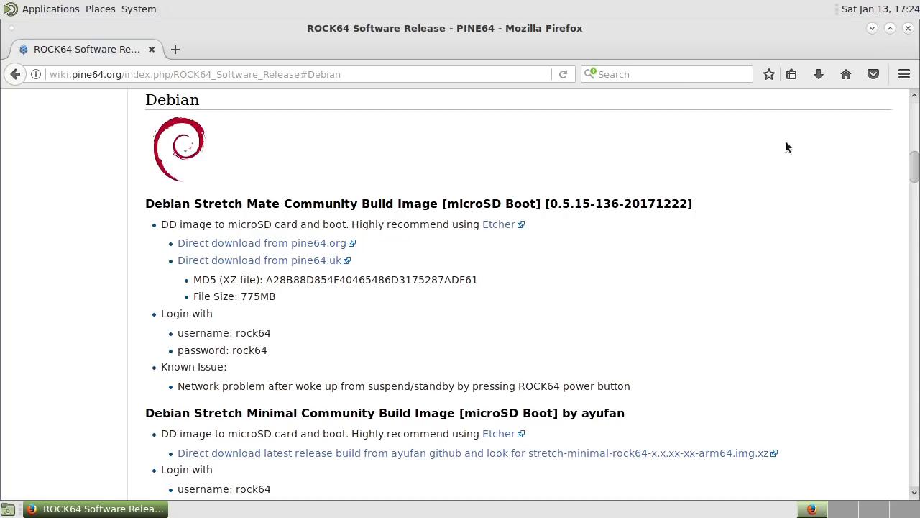
Minimize the browser window and launch LibreOffice Writer from the office applications.
left_click(872, 28)
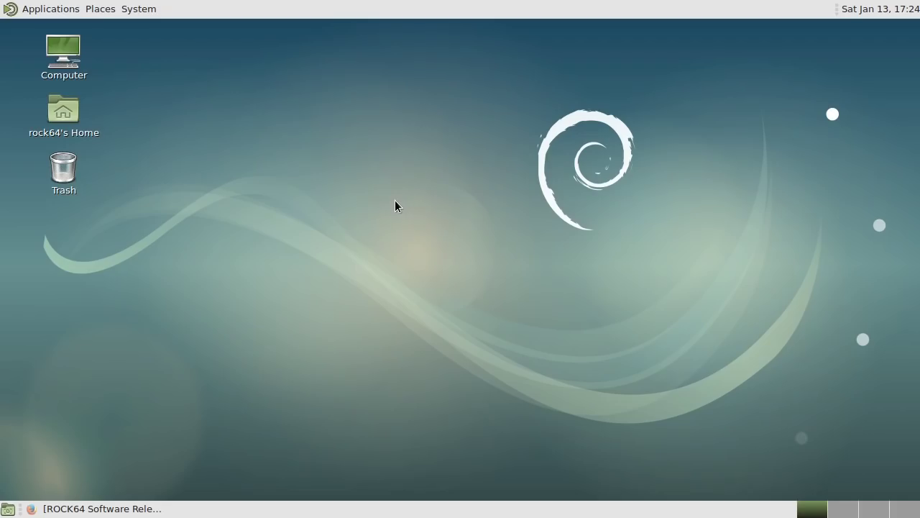
left_click(40, 12)
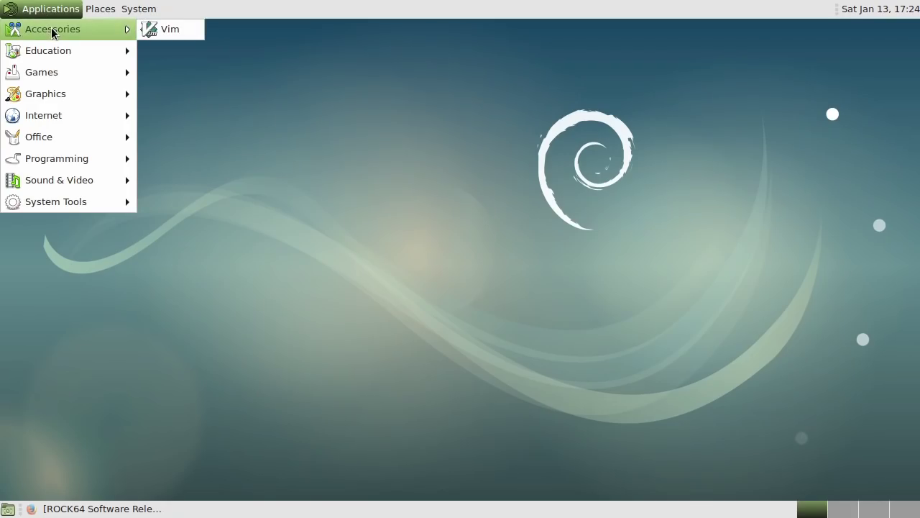
mouse_move(49, 72)
mouse_move(44, 93)
mouse_move(47, 115)
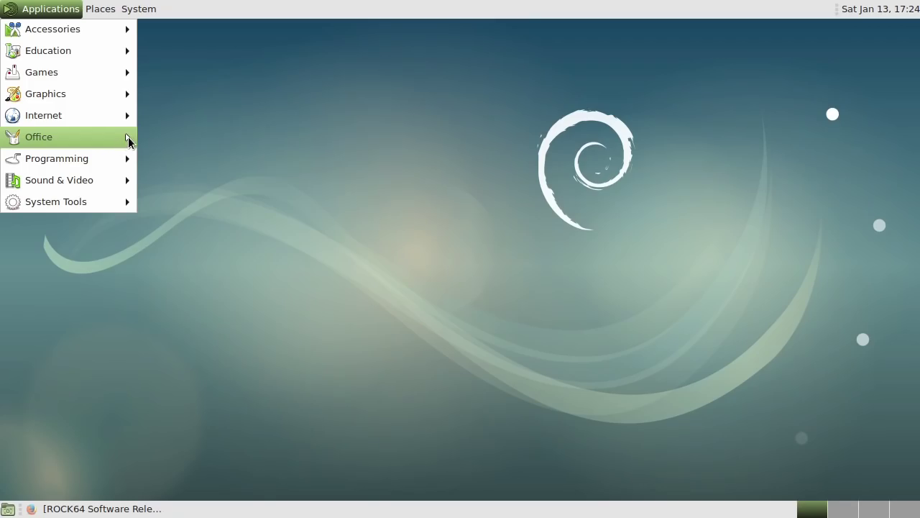
left_click(127, 140)
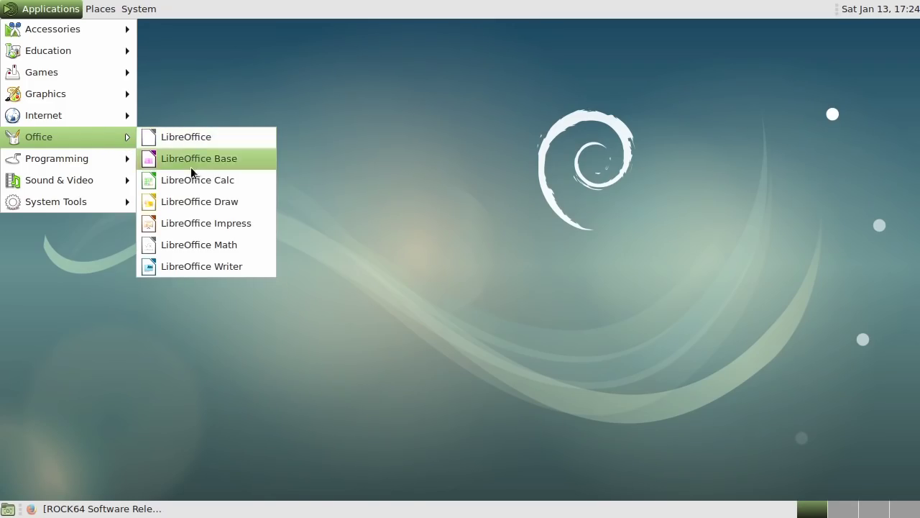
left_click(219, 268)
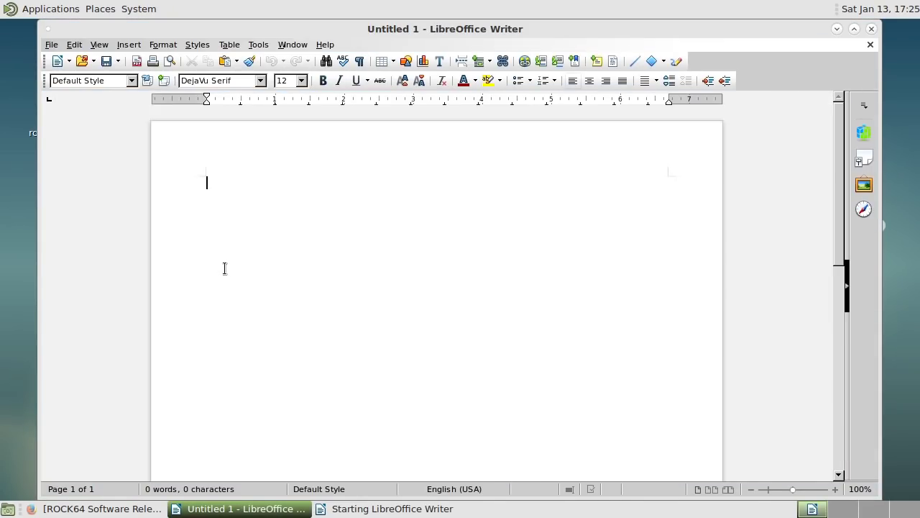
Enter "Hello World" in the blank document and set the whole text to font size 96.
type("Hello World")
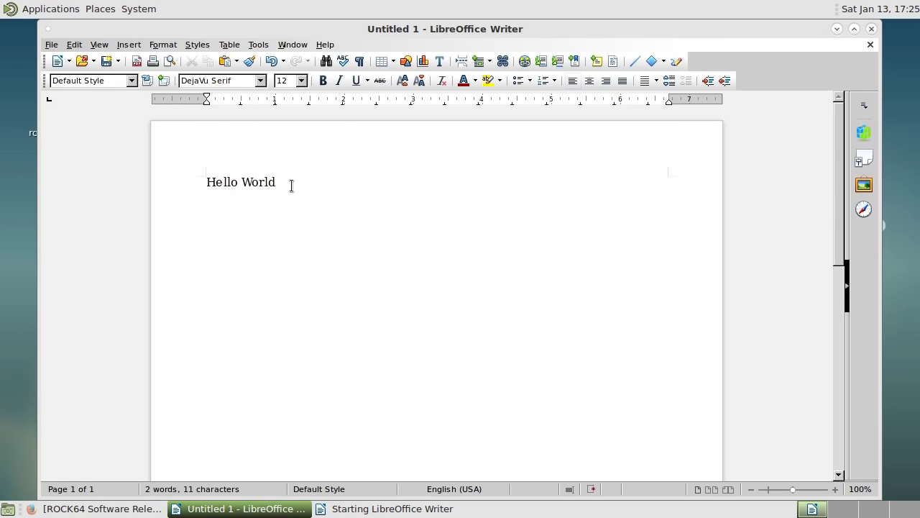
key("ctrl+a")
left_click(302, 81)
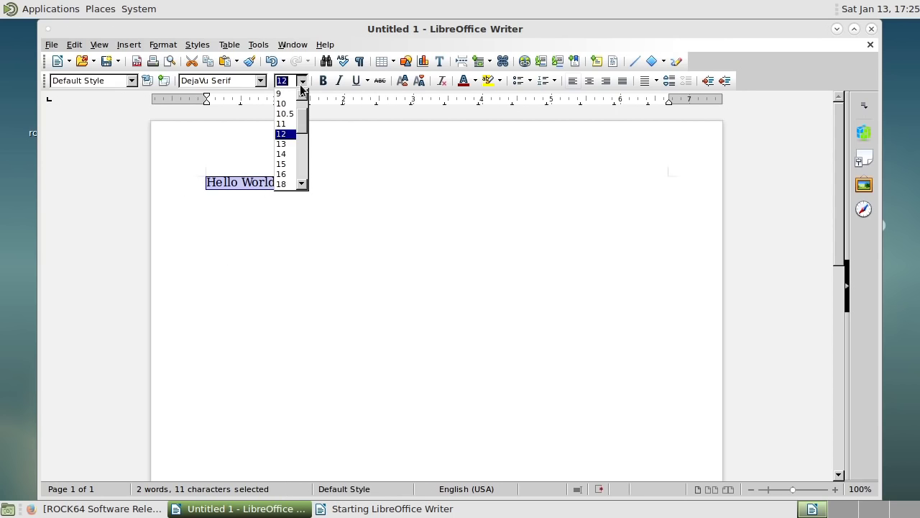
left_click_drag(298, 126, 300, 180)
left_click(287, 183)
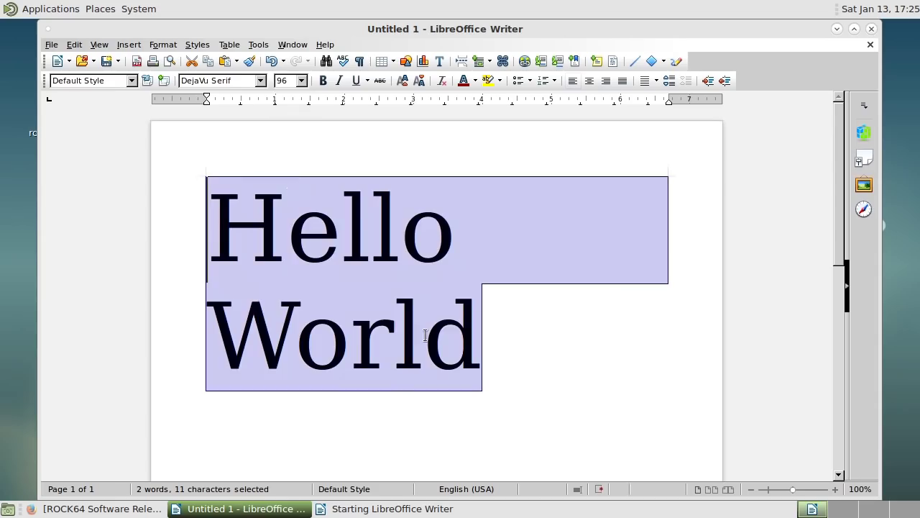
Close the Writer document without saving its changes.
left_click(871, 31)
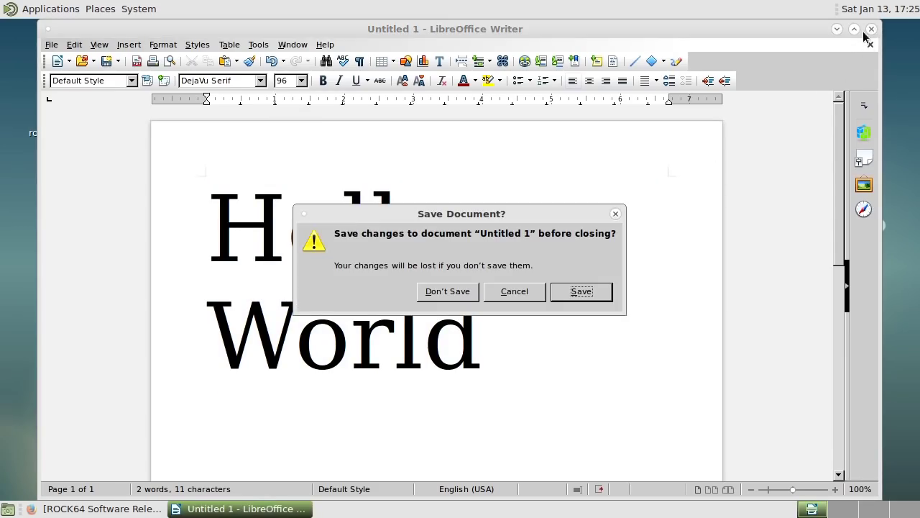
left_click(447, 294)
left_click(46, 10)
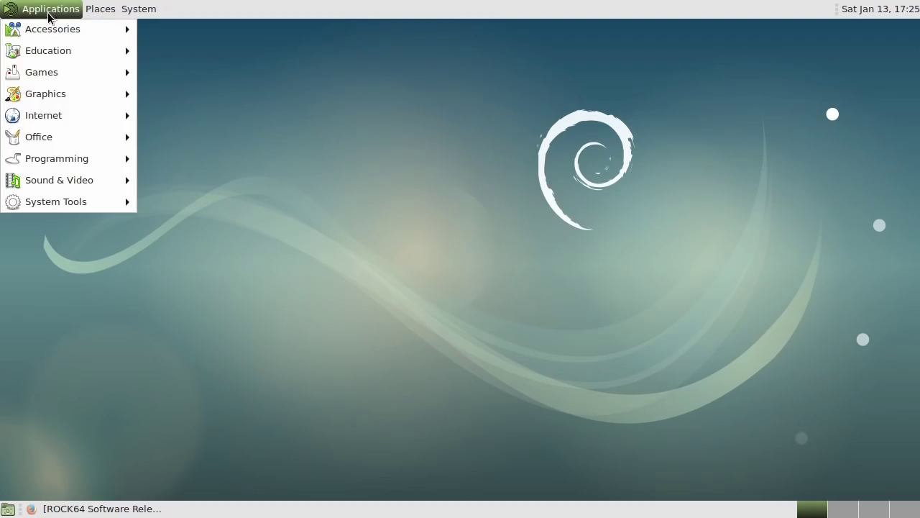
mouse_move(60, 183)
mouse_move(61, 201)
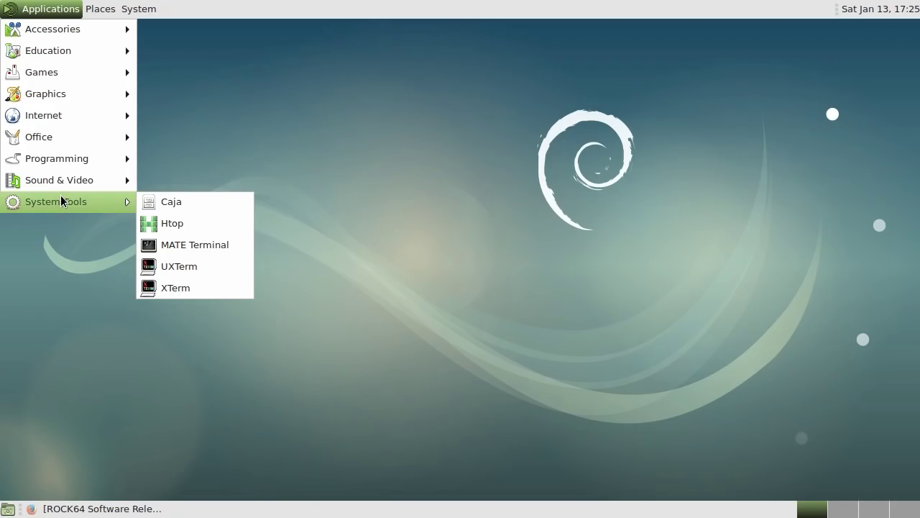
left_click(149, 12)
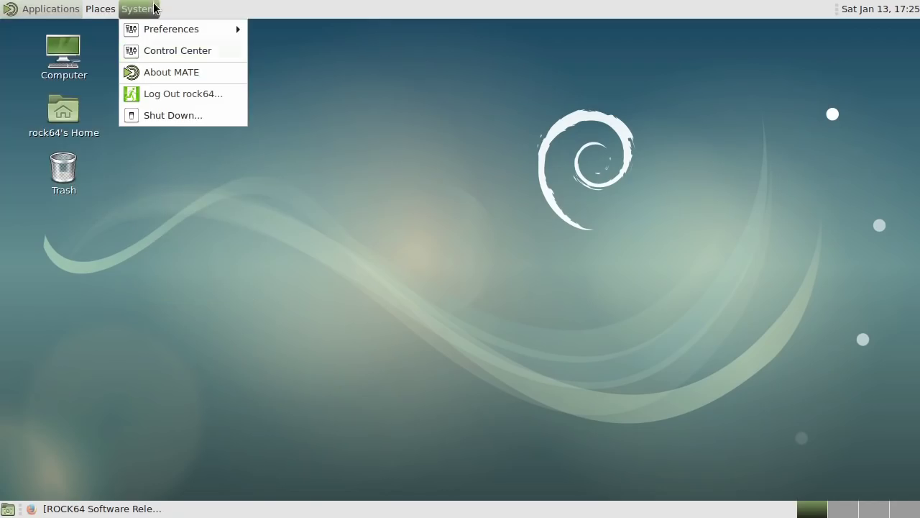
mouse_move(164, 26)
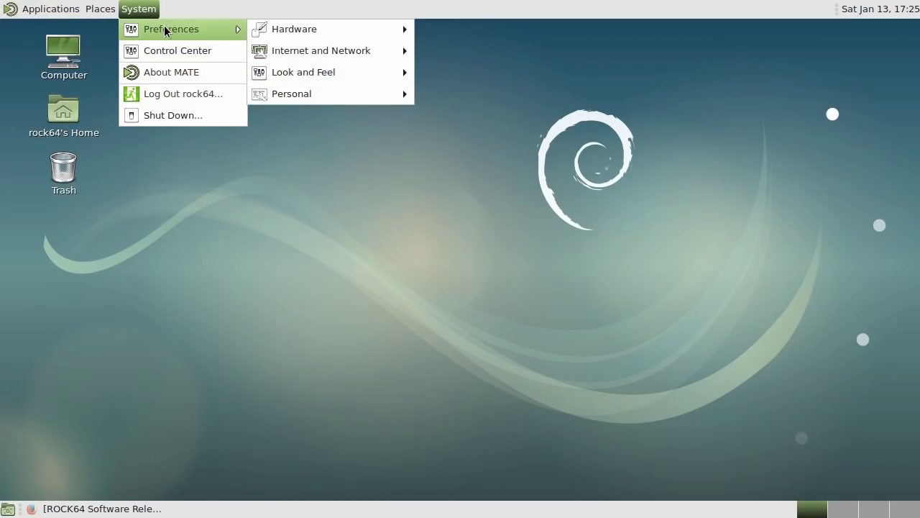
mouse_move(275, 27)
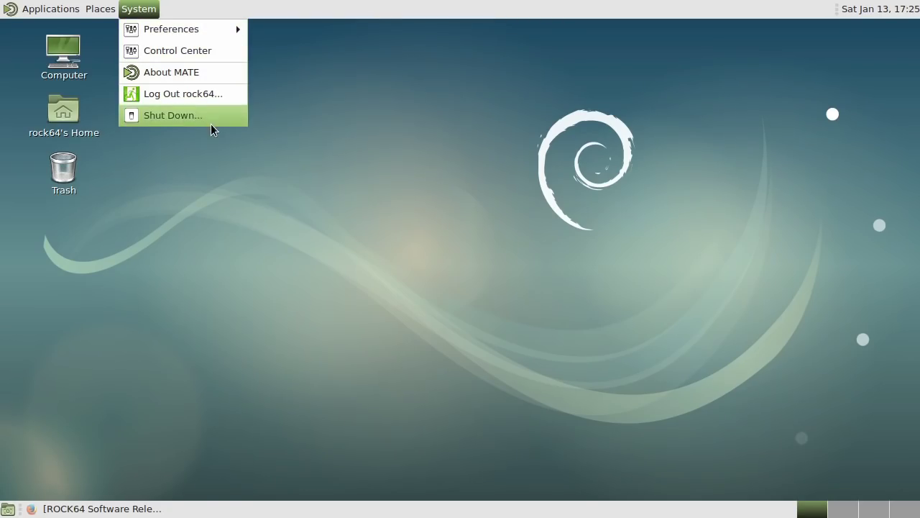
left_click(417, 300)
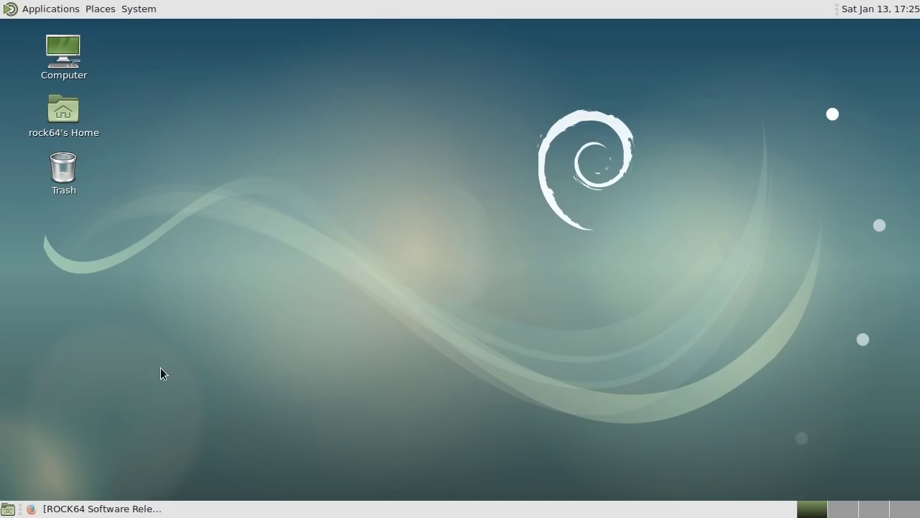
Restore the Firefox window and load explainingcomputers.com in place of the current wiki page.
left_click(108, 509)
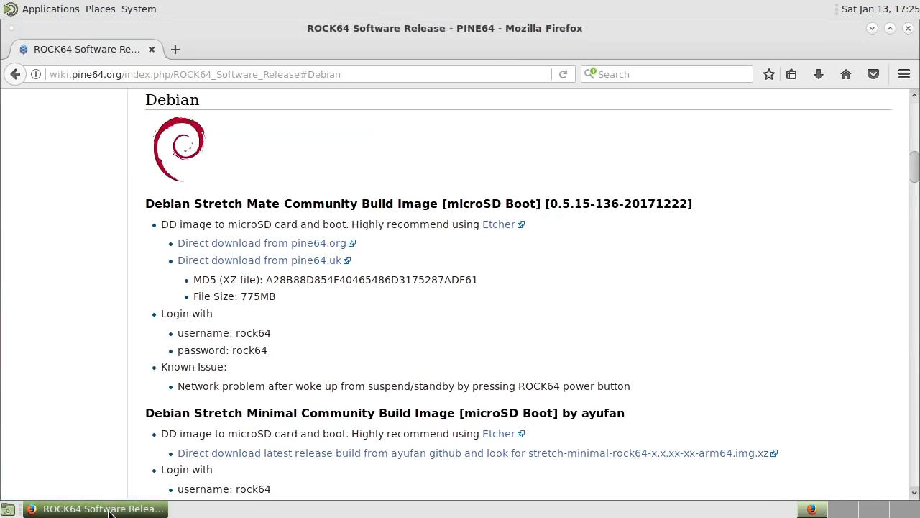
left_click(401, 75)
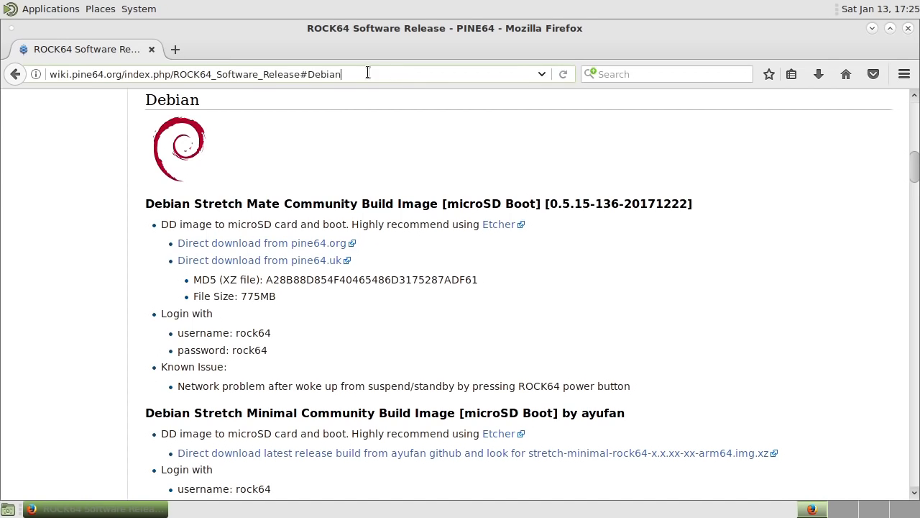
left_click_drag(336, 74, 1, 75)
type("explainingcomputers.com/")
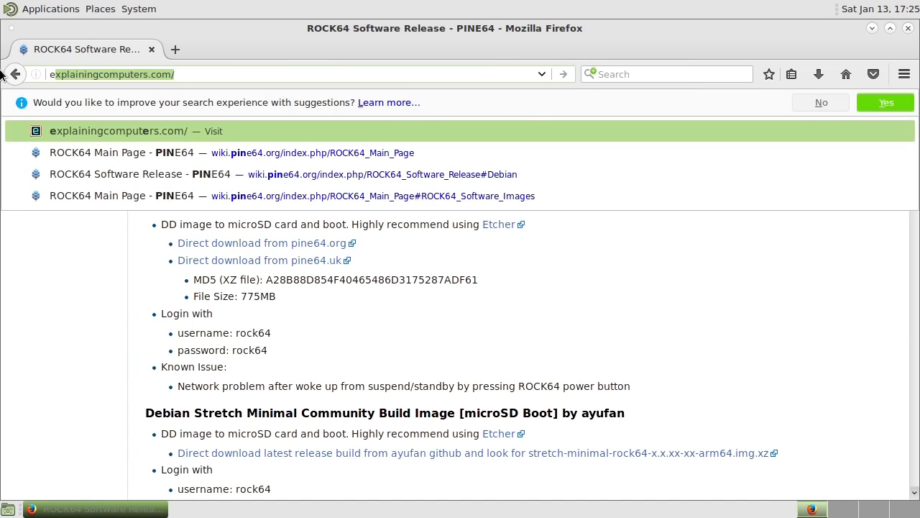
key("Return")
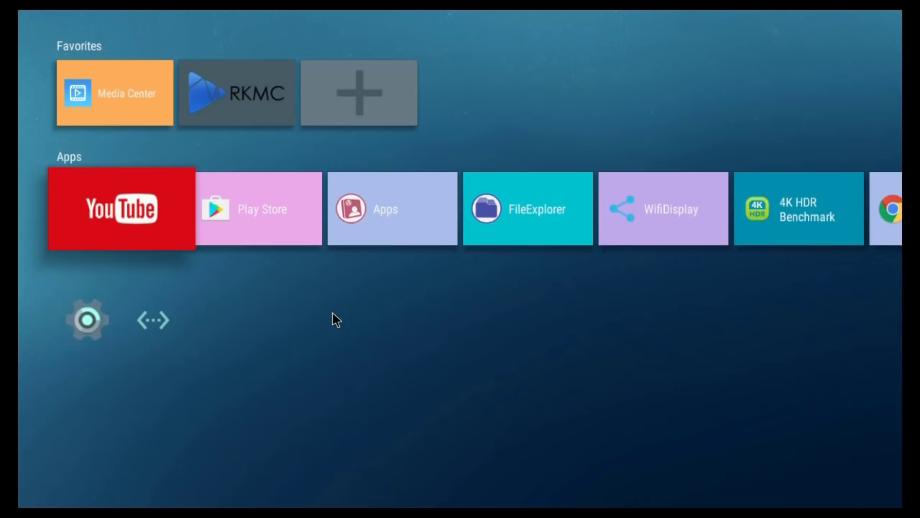
Look through the apps offered in the Apps row of the Android home screen.
key("Right")
key("Right")
key("Right")
key("Right")
key("Right")
key("Right")
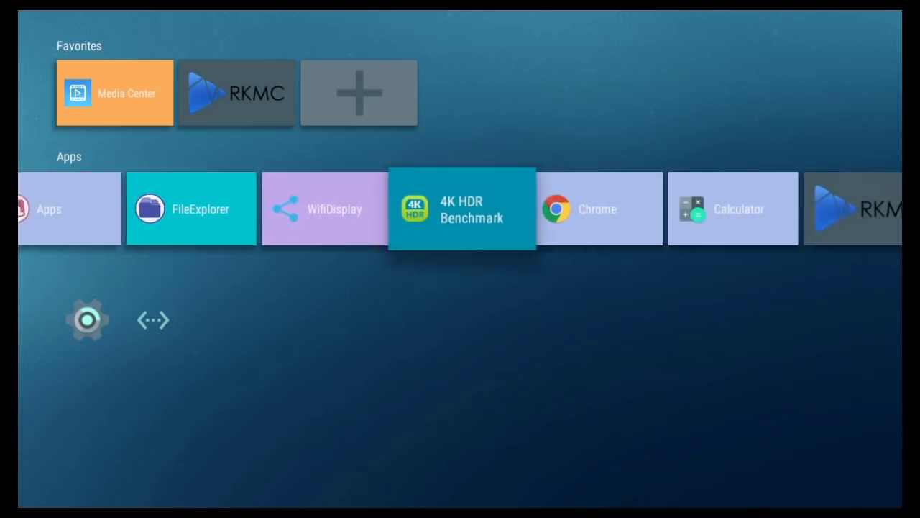
key("Right")
key("Right")
key("Right")
key("Right")
key("Right")
Open the full Apps overview to view all installed apps, and return to the home screen.
key("Left")
key("Left")
key("Left")
key("Left")
key("Left")
key("Left")
key("Left")
key("Left")
key("Left")
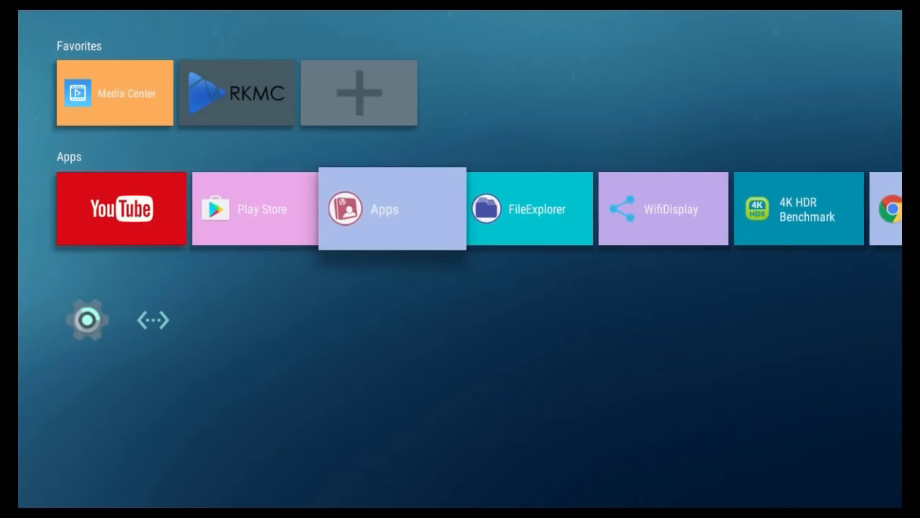
key("Return")
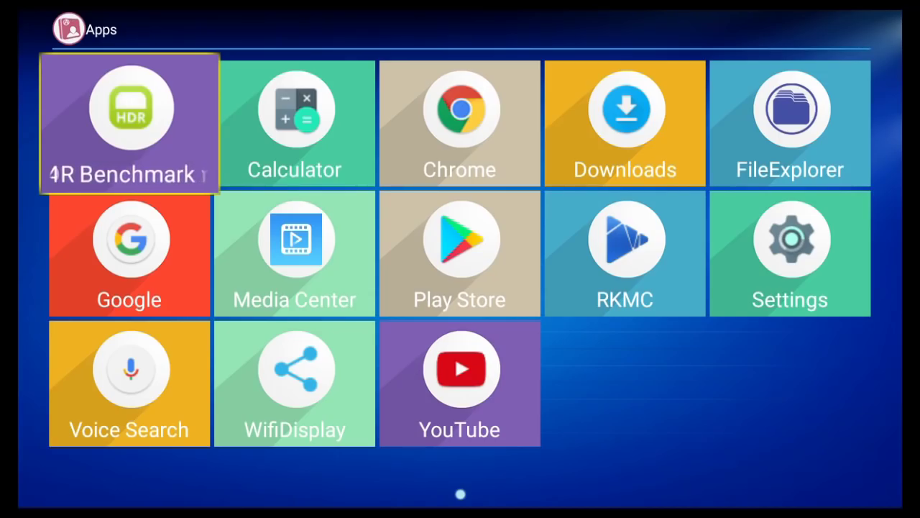
key("Escape")
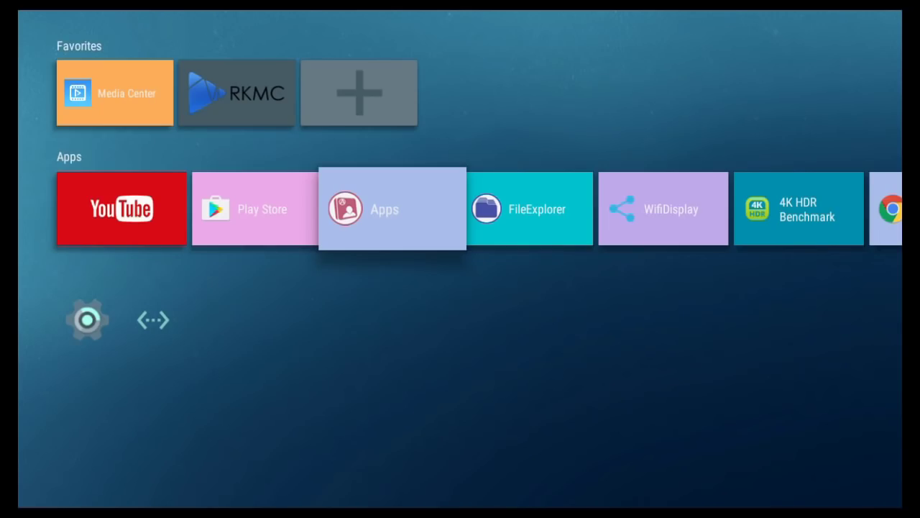
Open the Play Store, browse its Home, Games and Movies & TV sections, return to Home and leave the store.
key("Left")
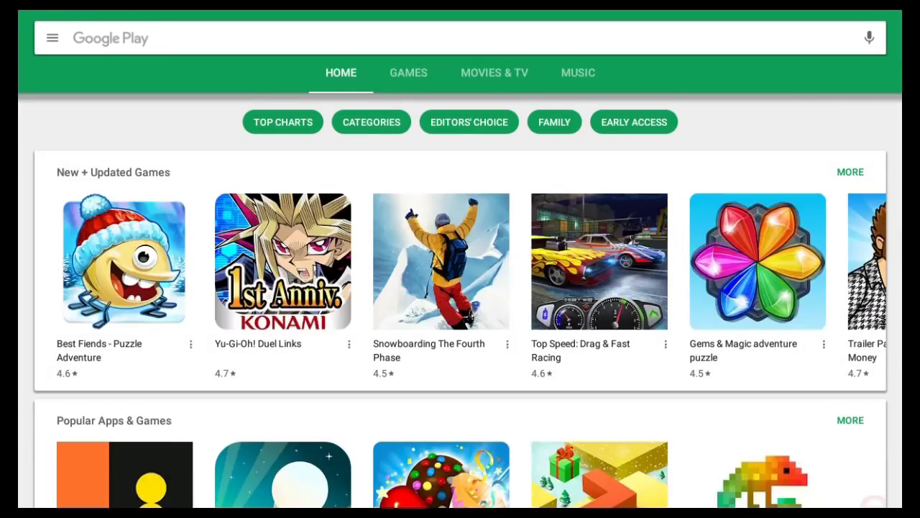
scroll(316, 337, "down", 3)
scroll(317, 347, "up", 3)
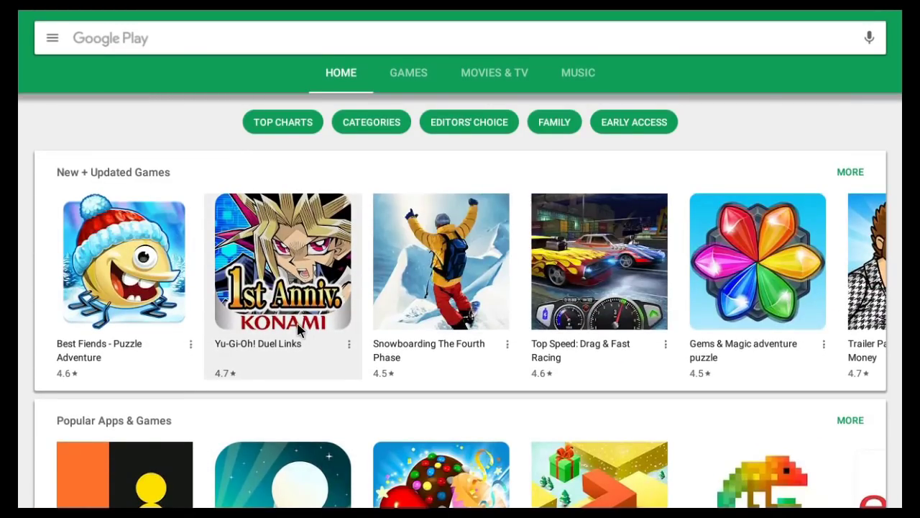
left_click(415, 74)
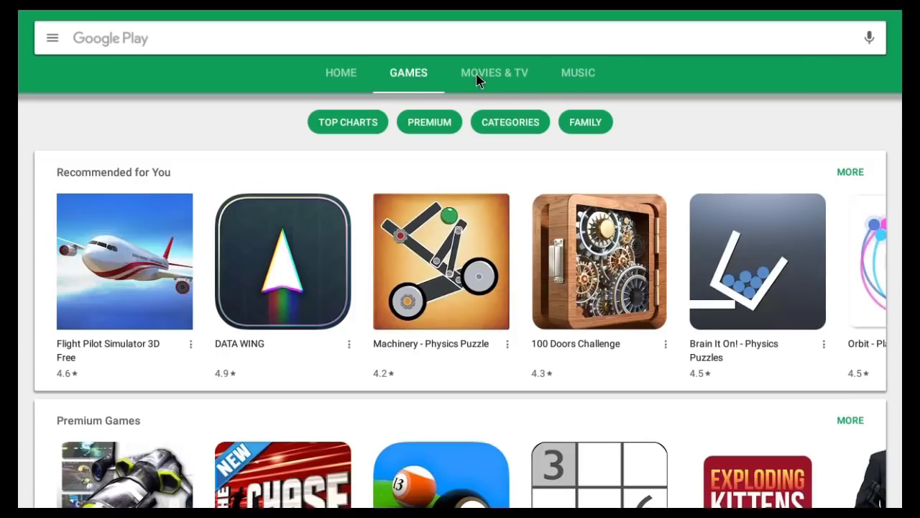
left_click(477, 76)
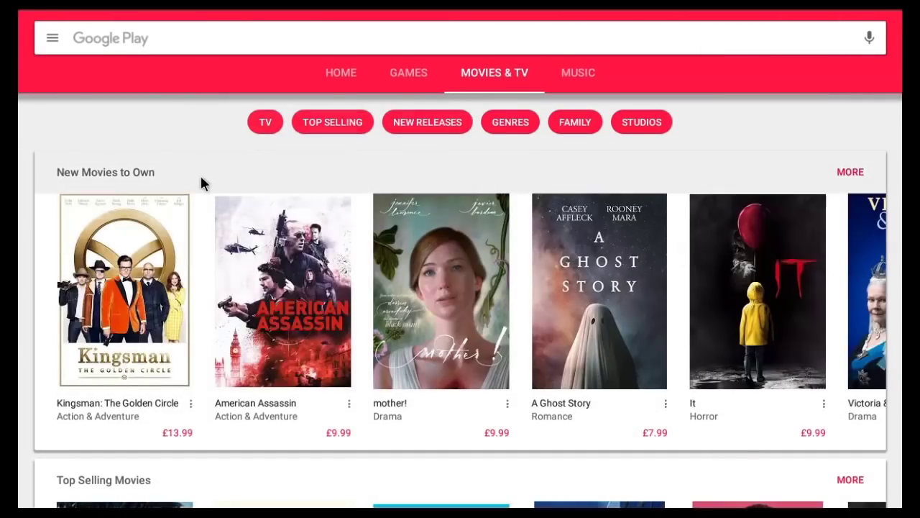
left_click(349, 76)
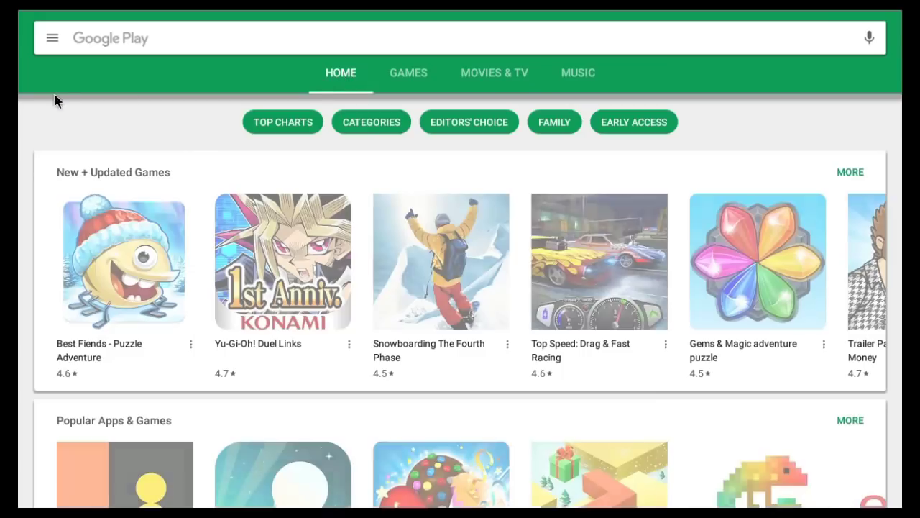
right_click(27, 123)
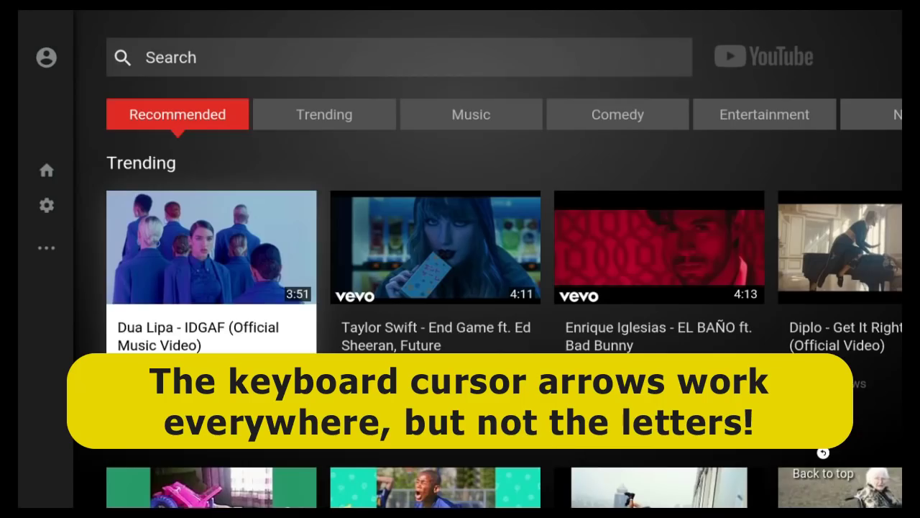
Open YouTube's search page and highlight the first trending search suggestion.
key("Up")
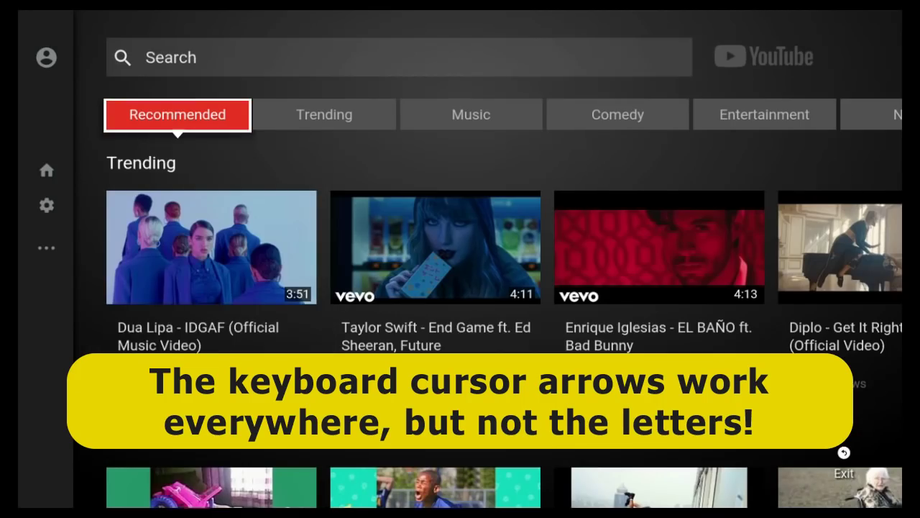
key("Up")
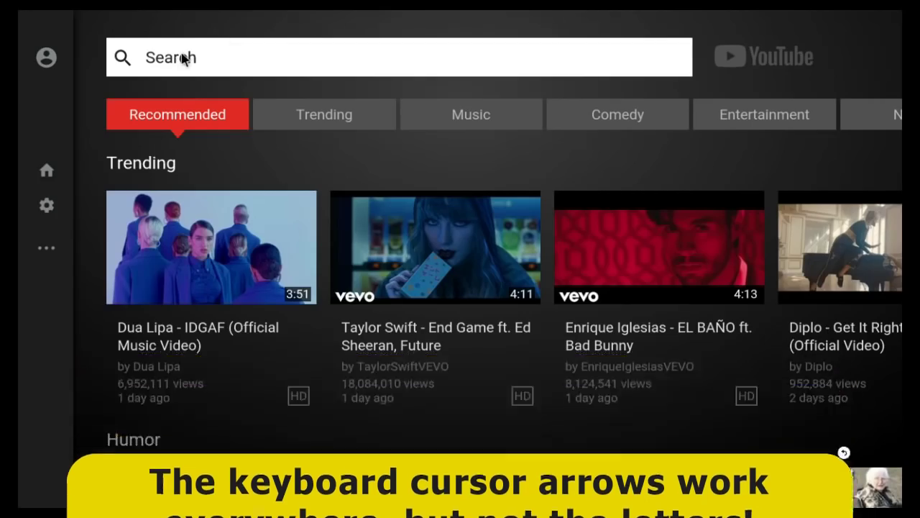
key("Left")
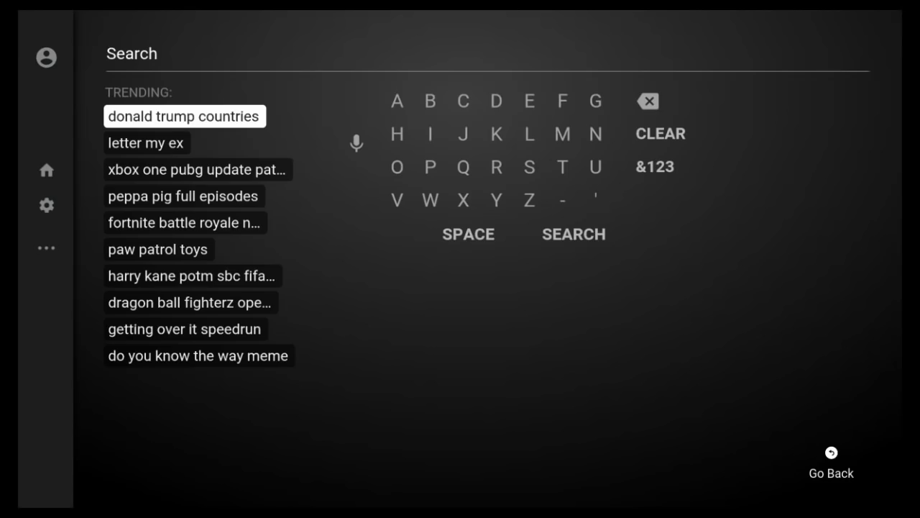
Look through the trending search suggestions on YouTube's search page.
key("Down")
key("Down")
key("Down")
key("Down")
key("Down")
key("Down")
key("Down")
key("Down")
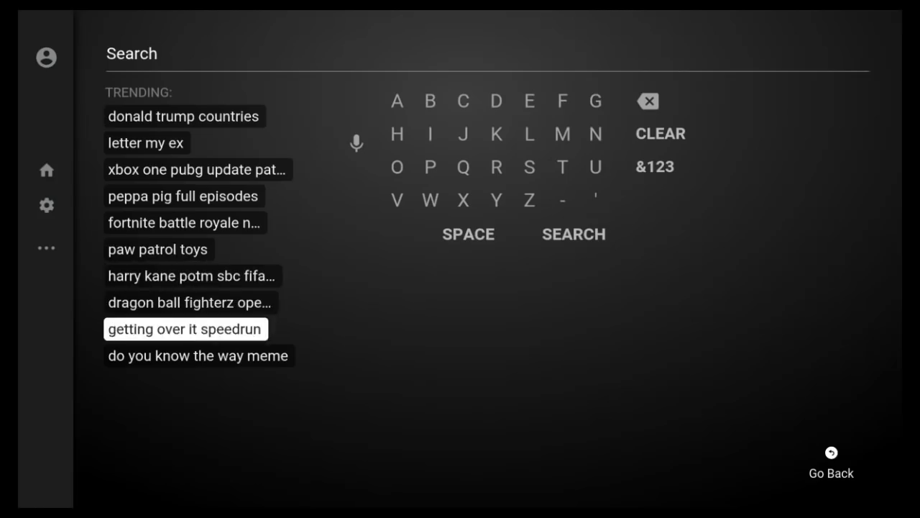
key("Up")
key("Up")
key("Up")
key("Up")
key("Up")
key("Up")
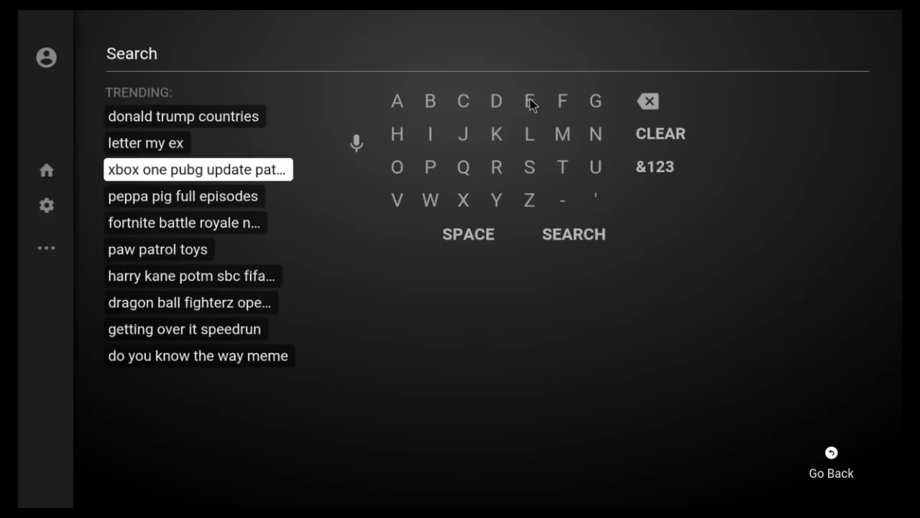
Enter "explai" as the YouTube search text using the on-screen letter grid.
key("Right")
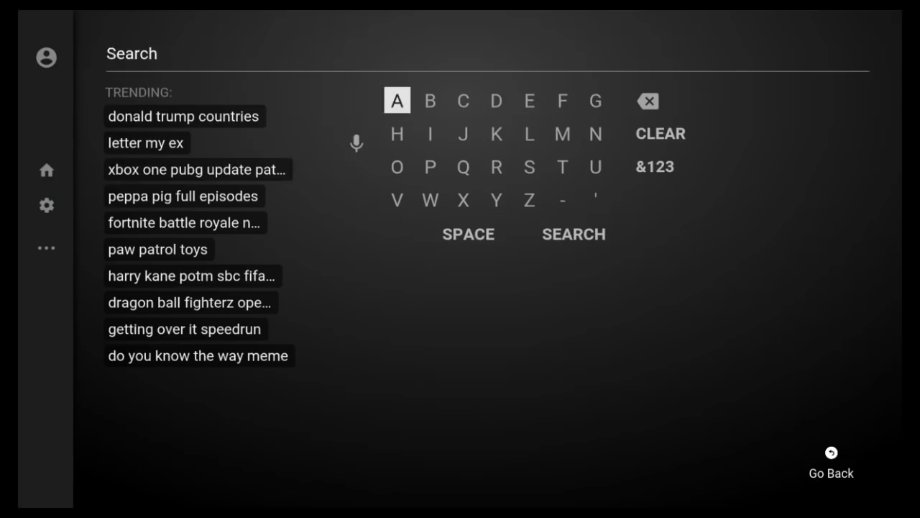
key("Right")
key("Right")
key("Right")
key("Right")
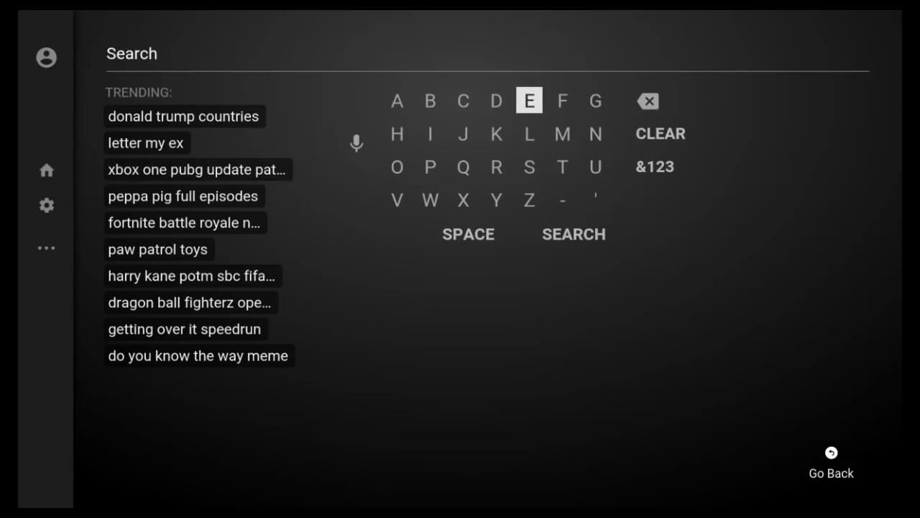
key("Return")
key("Left")
key("Left")
key("Down")
key("Down")
key("Down")
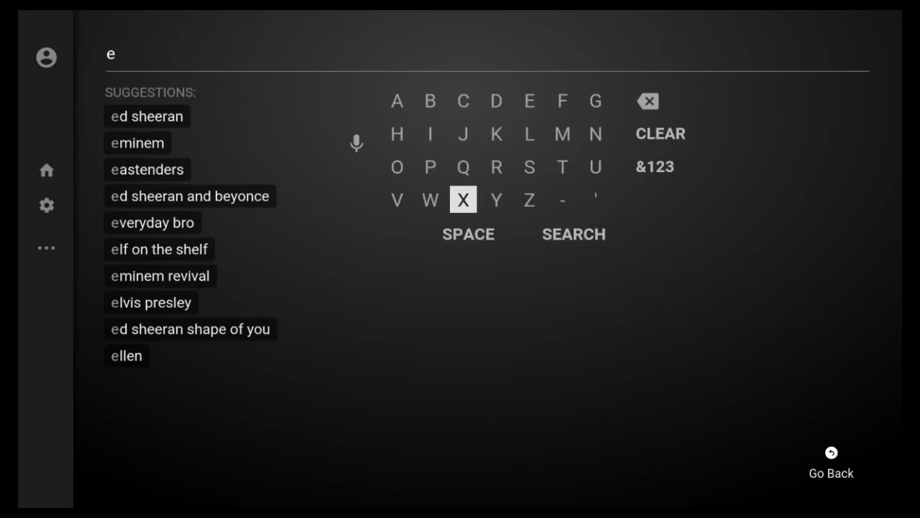
key("Return")
key("Right")
key("Up")
key("Left")
key("Left")
key("Return")
key("Right")
key("Right")
key("Right")
key("Up")
key("Return")
key("Up")
key("Left")
key("Left")
key("Left")
key("Left")
key("Return")
key("Down")
key("Right")
key("Return")
Run the suggested search "explainingcomputers" and back out of the results.
key("Left")
key("Left")
key("Left")
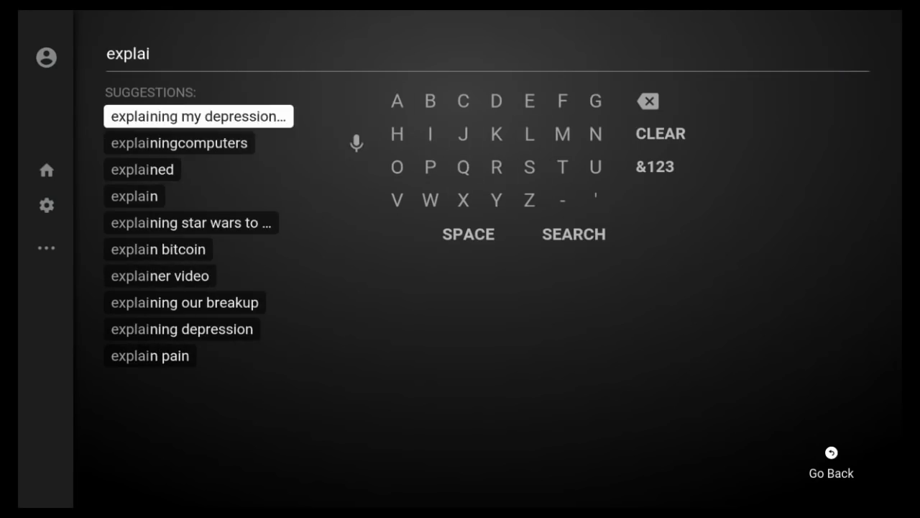
key("Down")
key("Return")
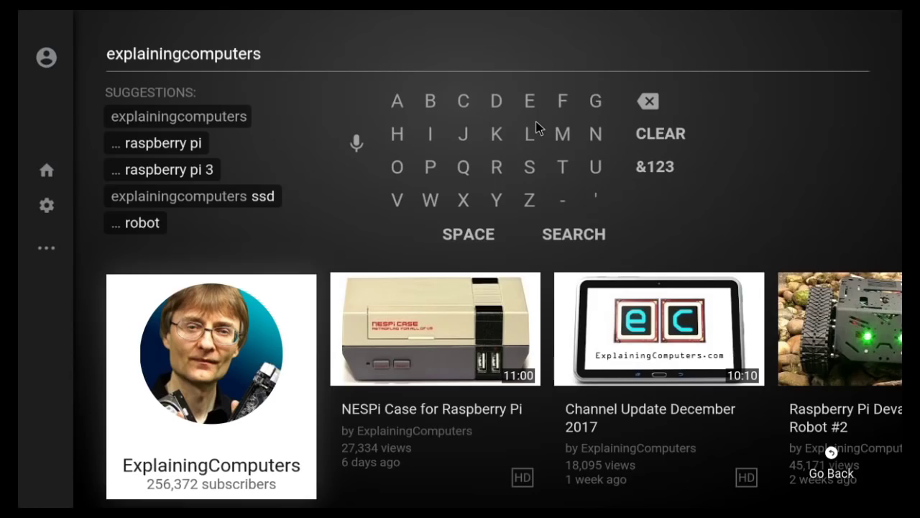
right_click(409, 209)
right_click(410, 209)
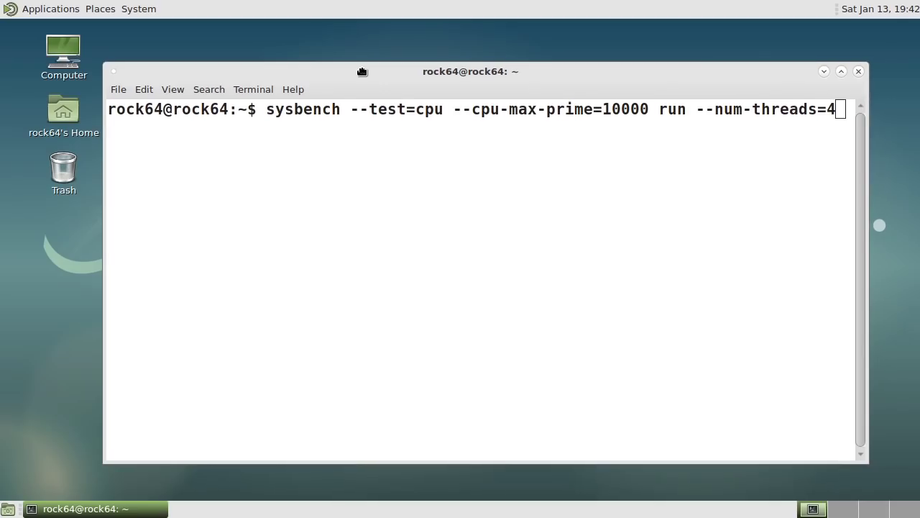
In the Debian terminal, run the CPU benchmark sysbench --test=cpu --cpu-max-prime=10000 run --num-threads=4, after shifting the window slightly upward.
left_click_drag(364, 71, 366, 65)
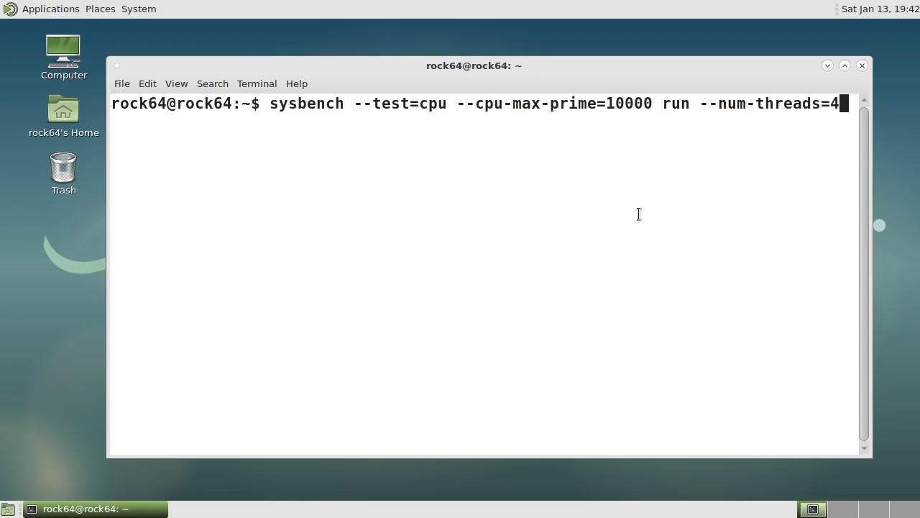
key("Return")
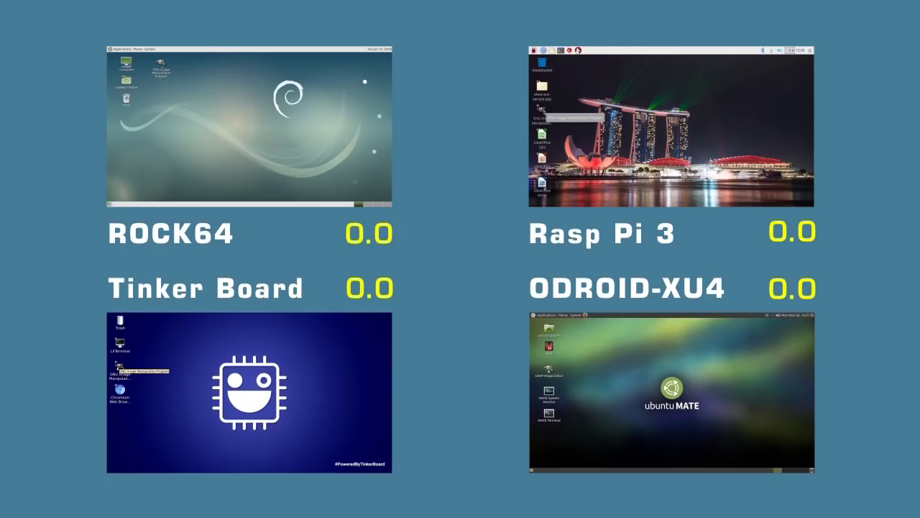
Launch GIMP and open the Neon edge-detect filter for the Face_Printer_Side_3000x2000 image.
double_click(161, 66)
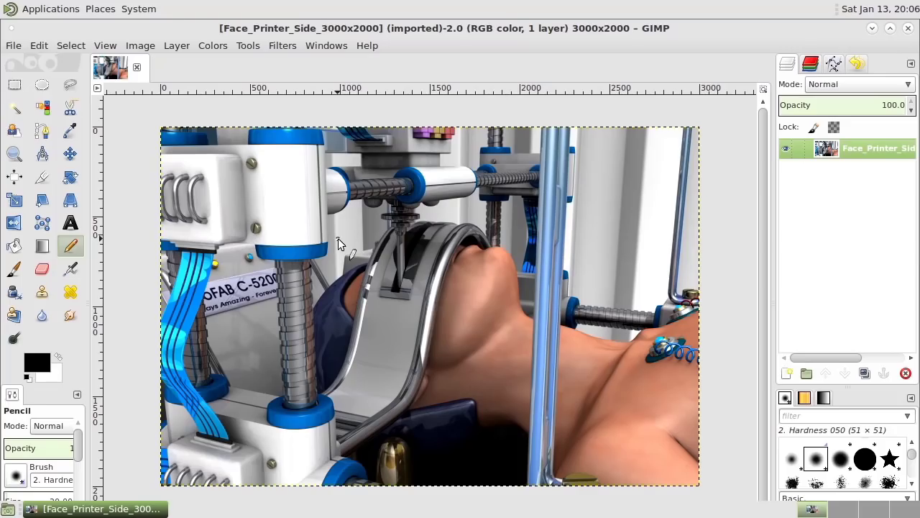
left_click(280, 45)
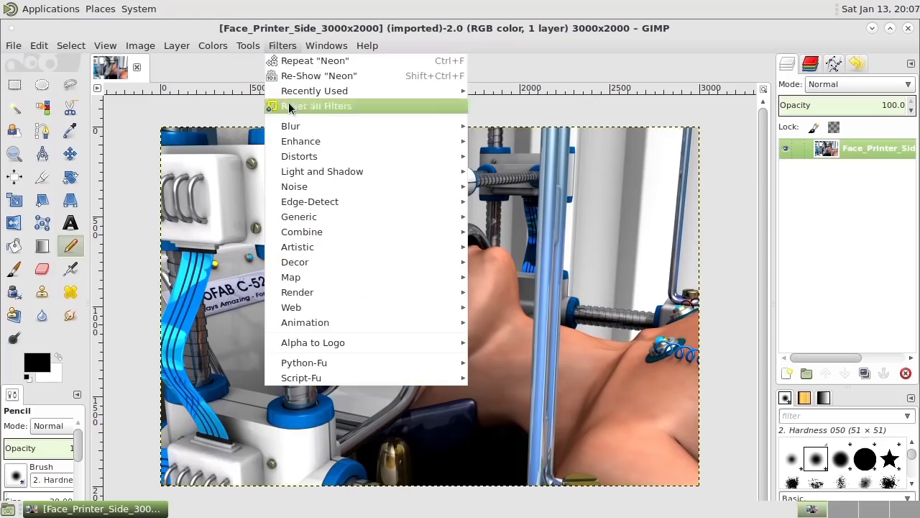
mouse_move(327, 202)
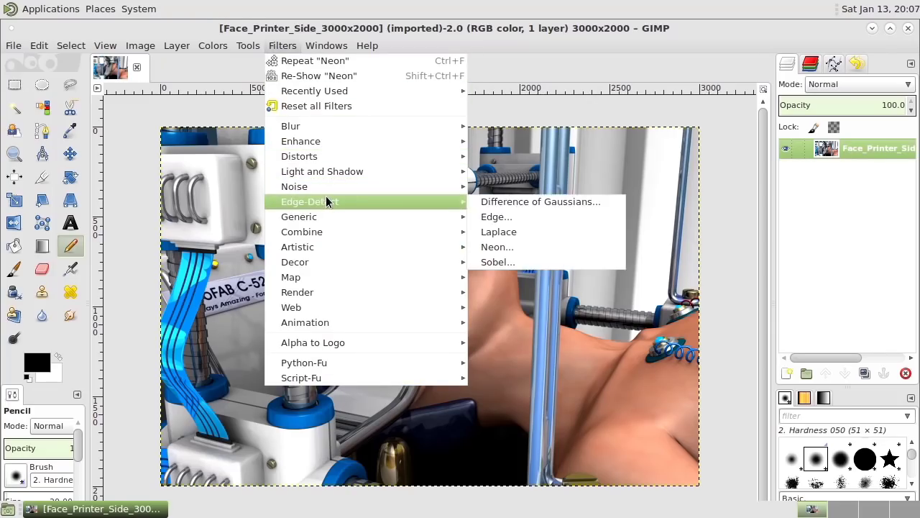
left_click(529, 248)
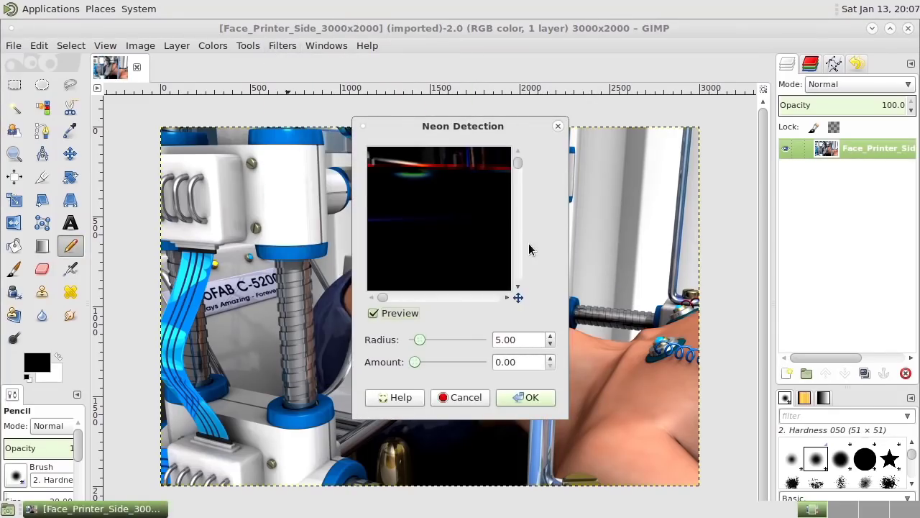